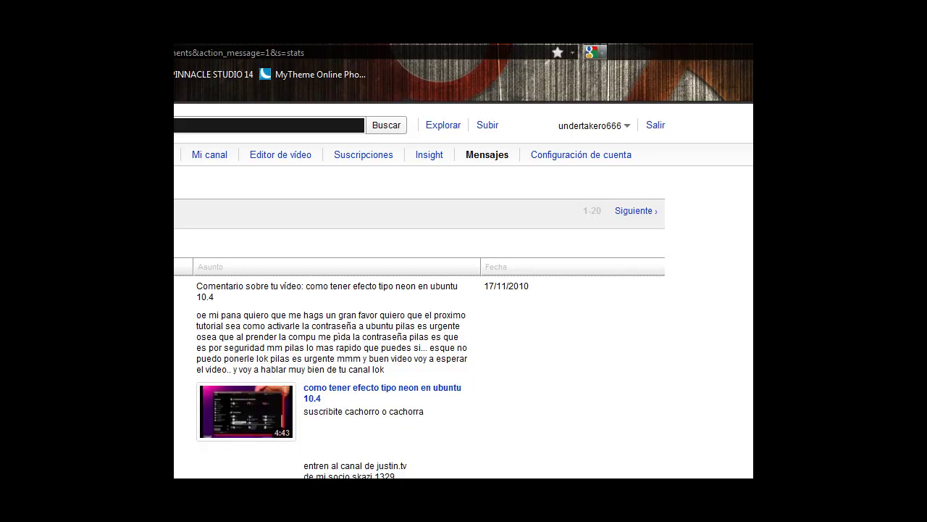
Read the viewer comment received on the Ubuntu 10.4 neon effect video.
left_click_drag(196, 315, 405, 313)
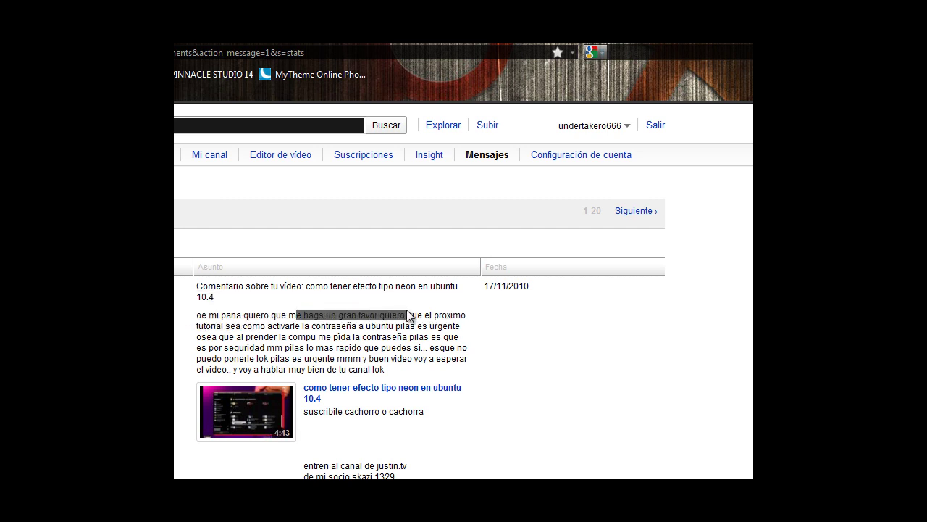
left_click_drag(479, 314, 469, 333)
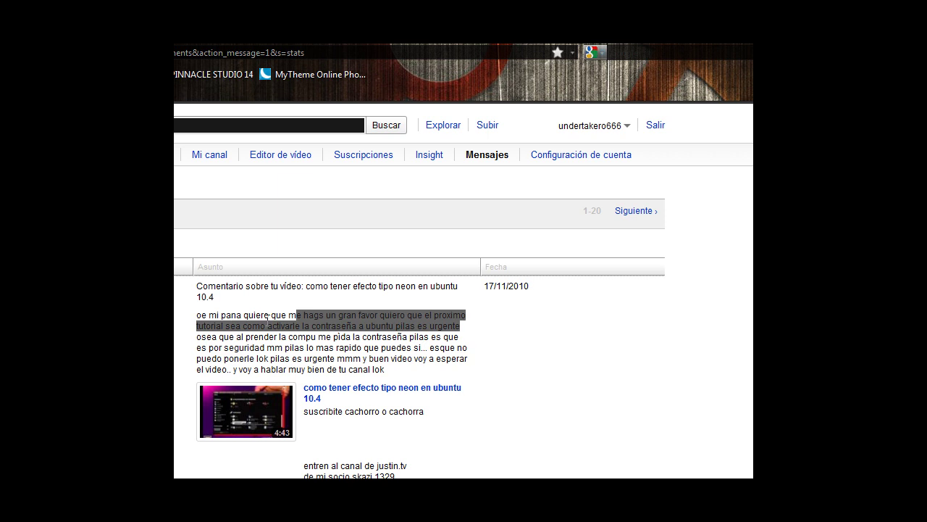
left_click_drag(289, 326, 460, 338)
left_click(444, 330)
left_click(189, 338)
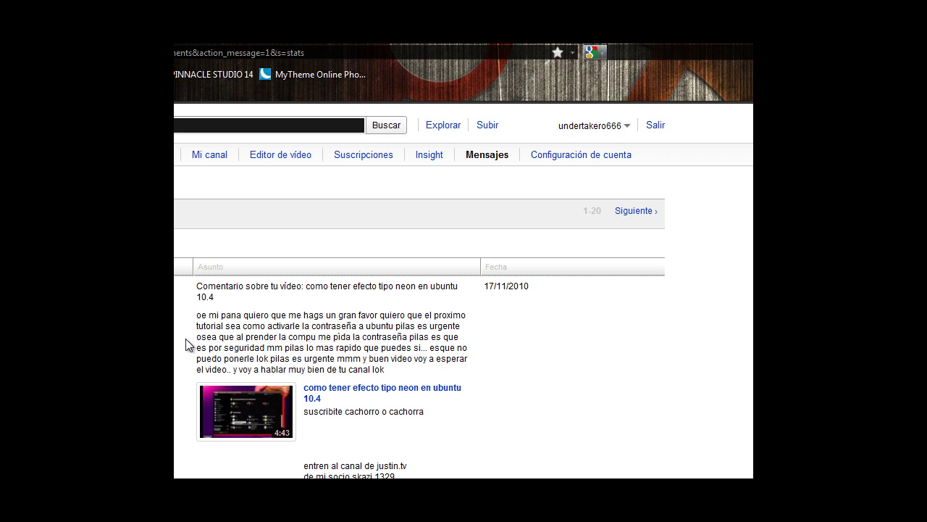
left_click_drag(193, 340, 391, 347)
left_click_drag(258, 336, 433, 341)
left_click_drag(192, 347, 306, 384)
left_click(292, 378)
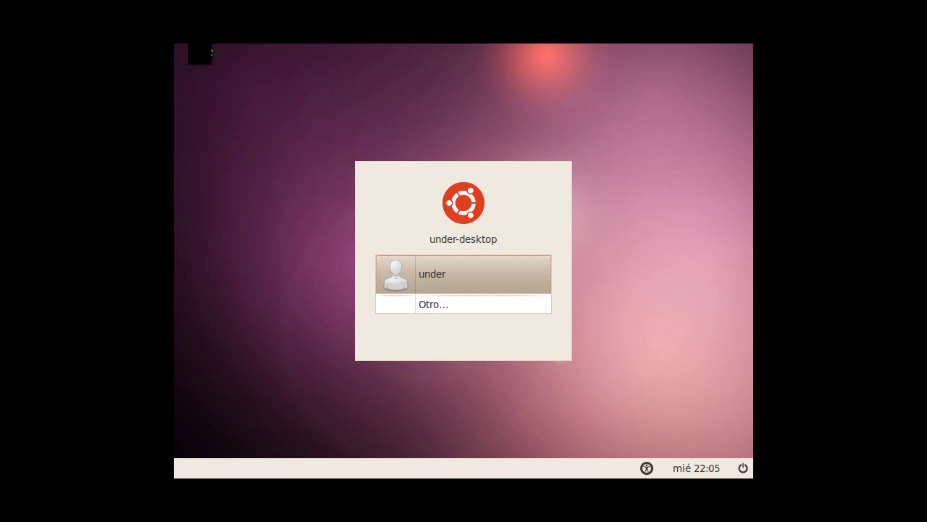
Log in to the Ubuntu desktop with the listed user account and its password.
left_click(436, 277)
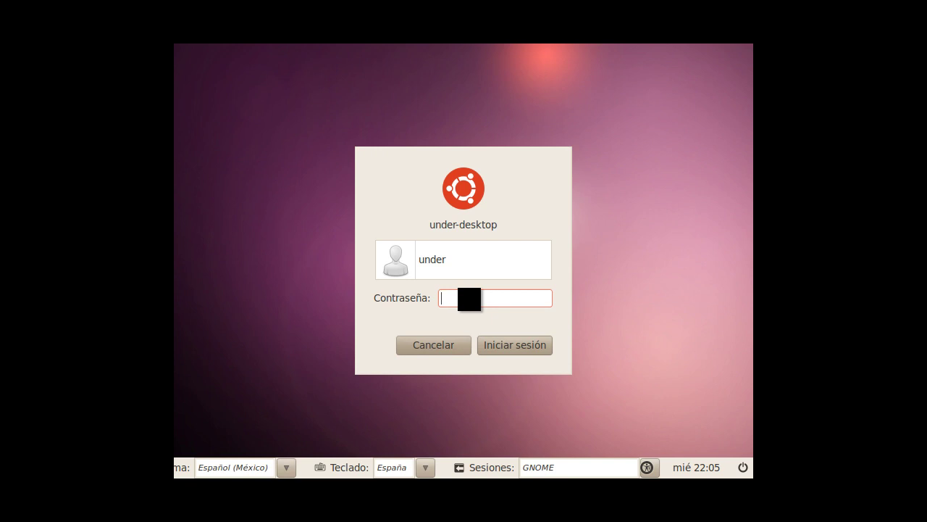
type("**************")
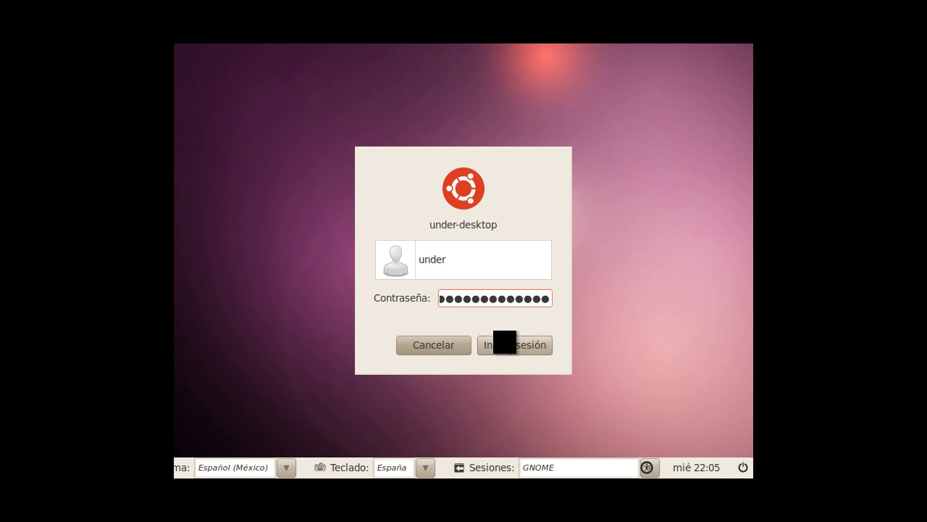
left_click(514, 353)
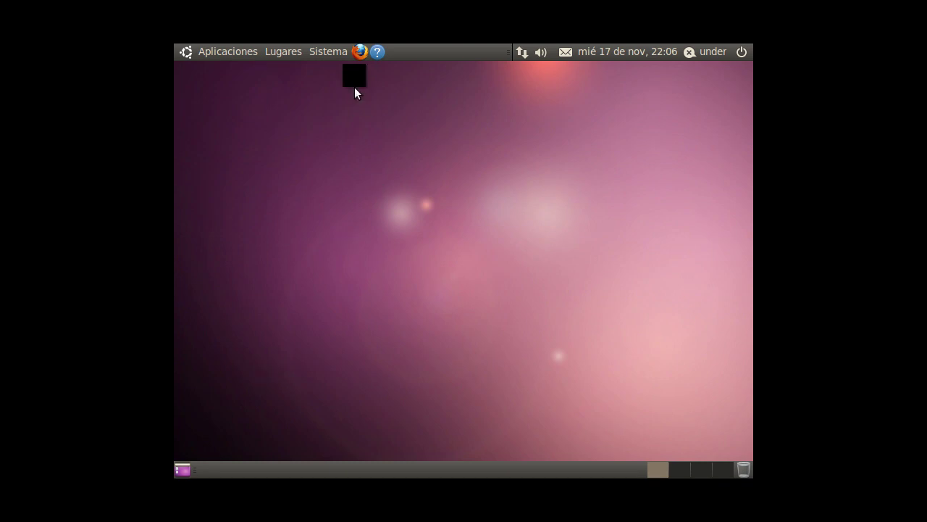
Open the Usuarios y grupos administration settings and reposition the window slightly.
left_click(333, 53)
left_click(333, 54)
left_click(330, 52)
mouse_move(329, 94)
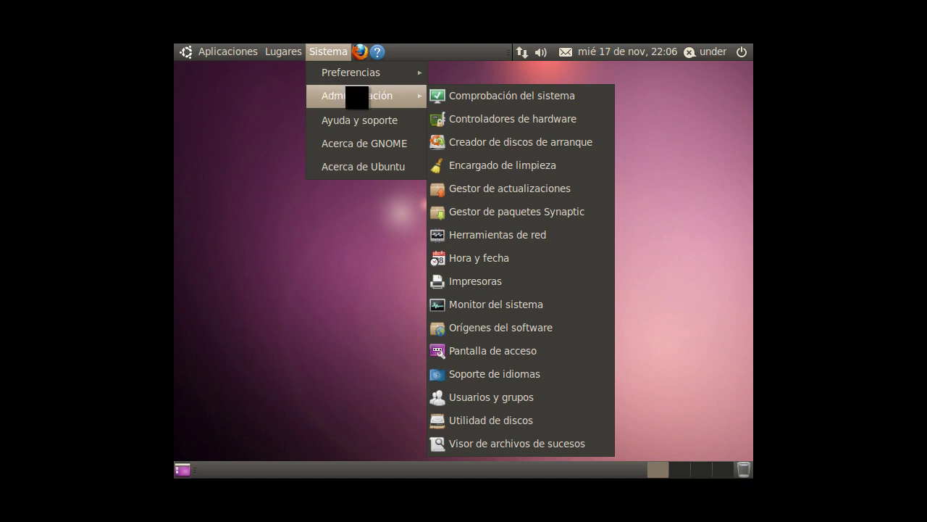
left_click(489, 397)
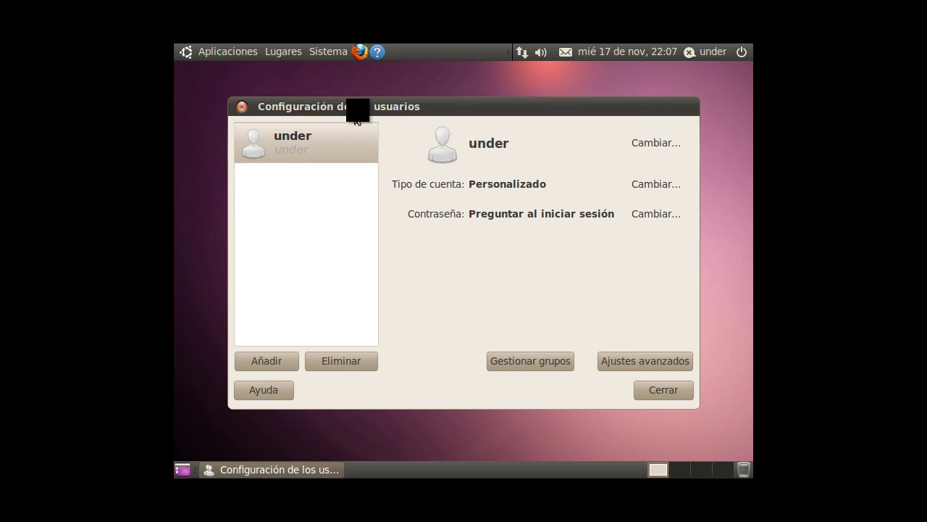
left_click_drag(370, 102, 374, 97)
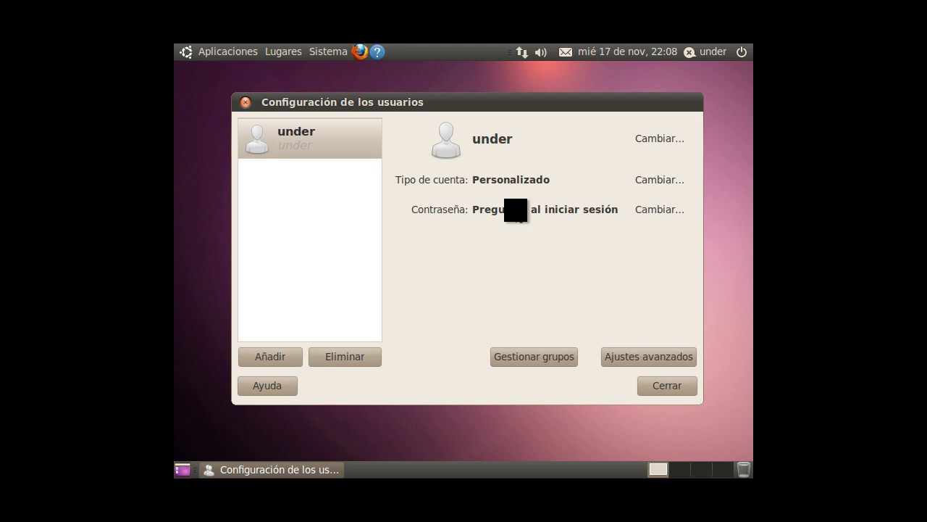
Open the account's password change and enter the current password, the new password and its confirmation, set by hand.
left_click(654, 209)
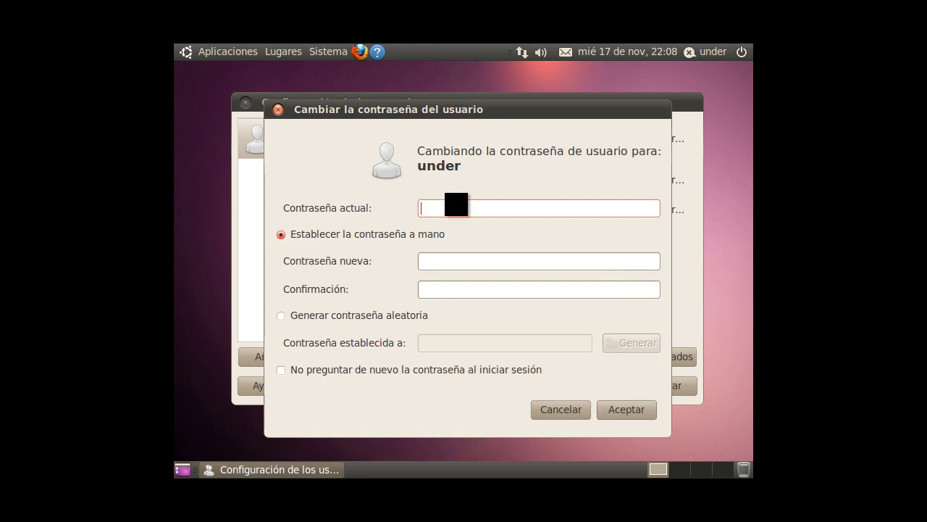
left_click(527, 261)
left_click(493, 284)
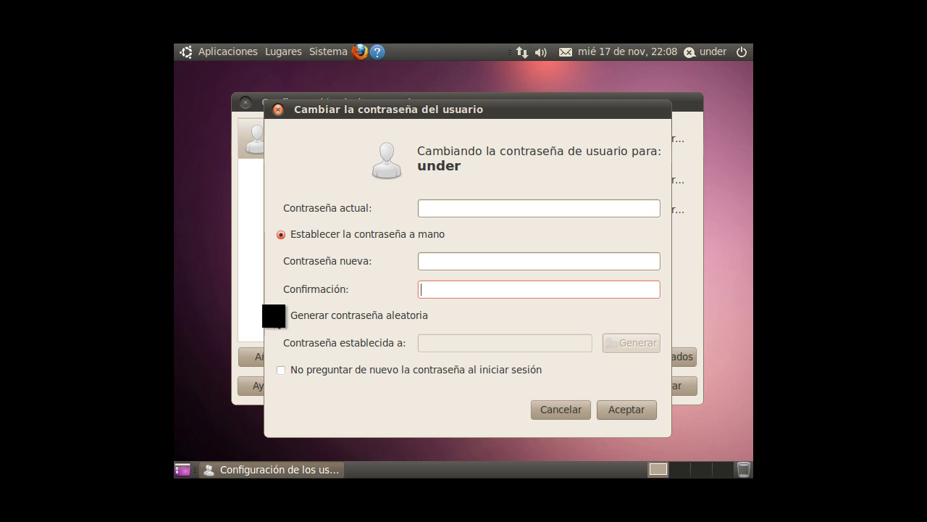
left_click(506, 207)
key("Tab")
key("Tab")
type("••")
key("Tab")
key("Tab")
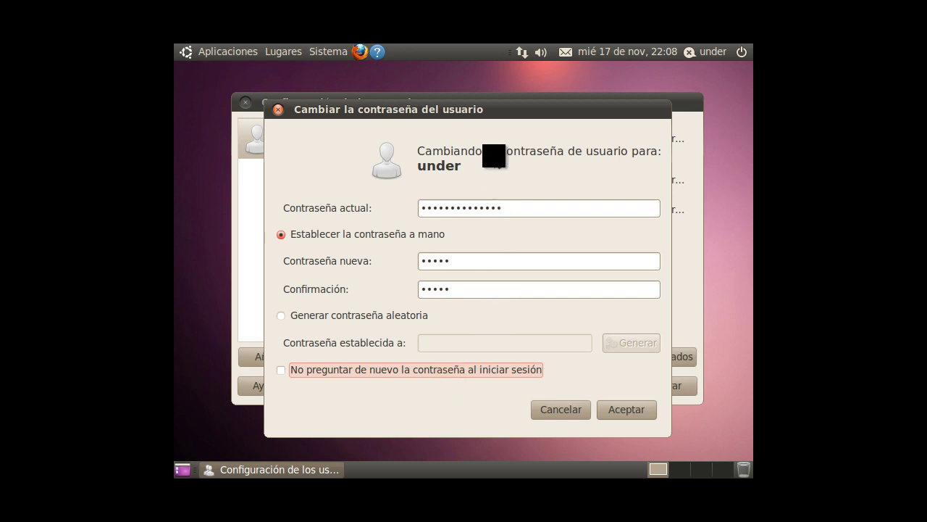
Try to apply the new password with the login prompt kept enabled, then close the user settings.
left_click_drag(493, 114, 496, 108)
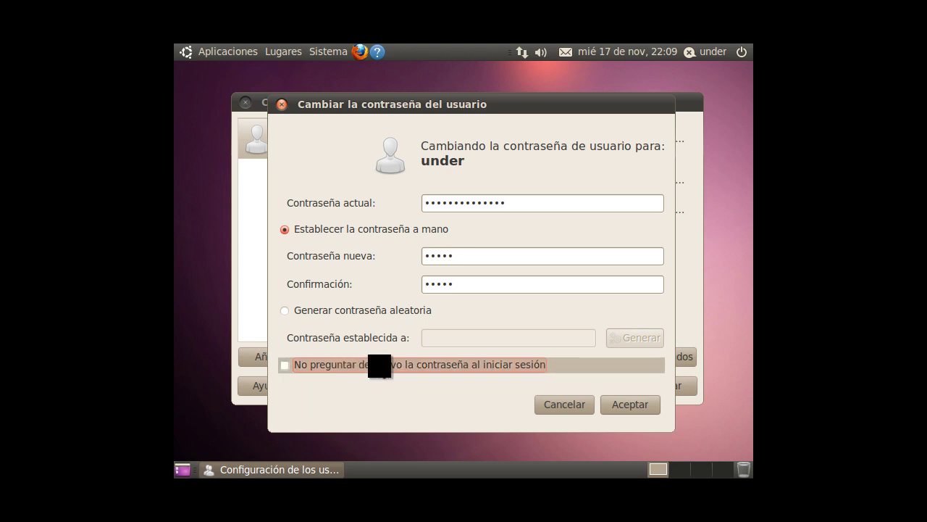
left_click(616, 405)
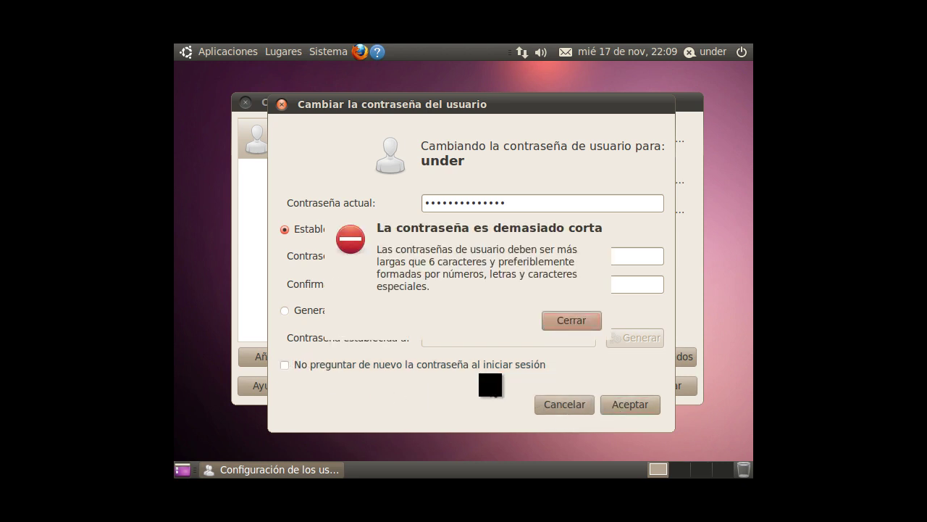
left_click(571, 320)
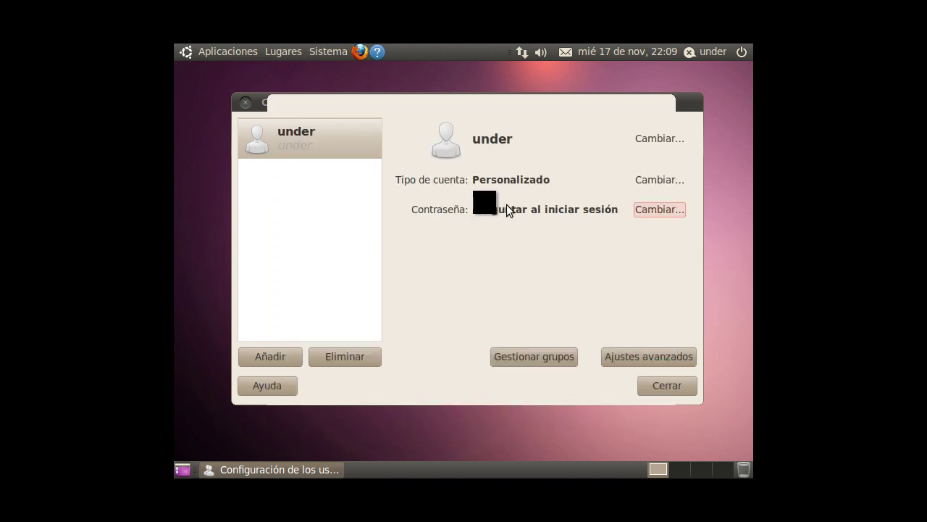
left_click(667, 385)
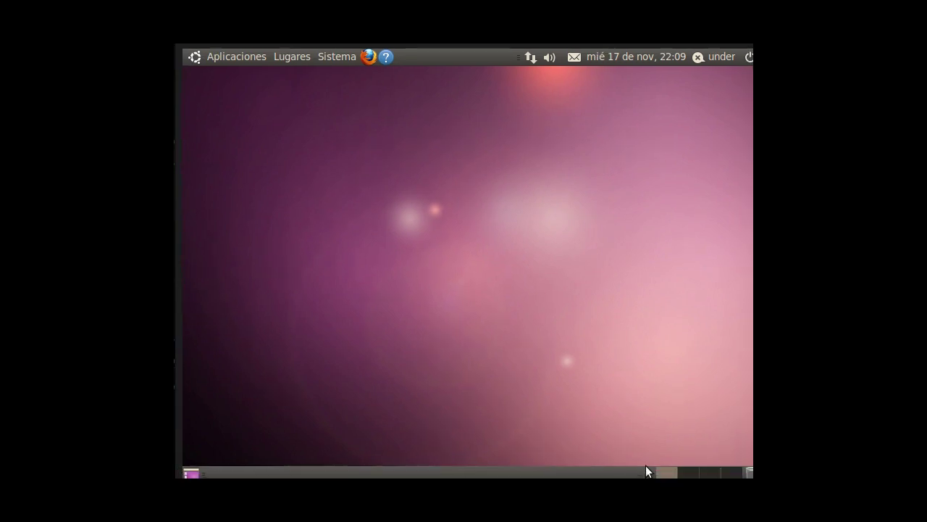
Take the Ubuntu virtual machine out of full-screen mode and return to the Windows host desktop.
key("ctrl+f")
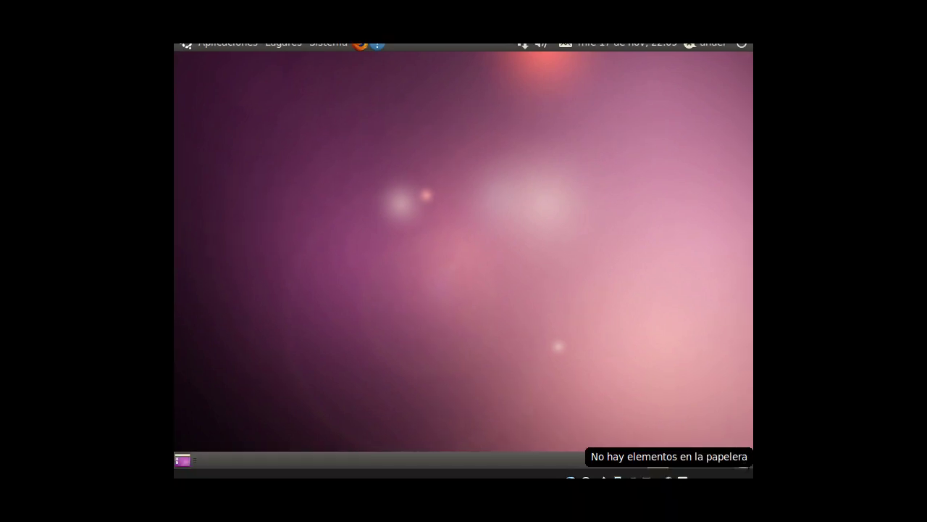
left_click_drag(747, 467, 719, 467)
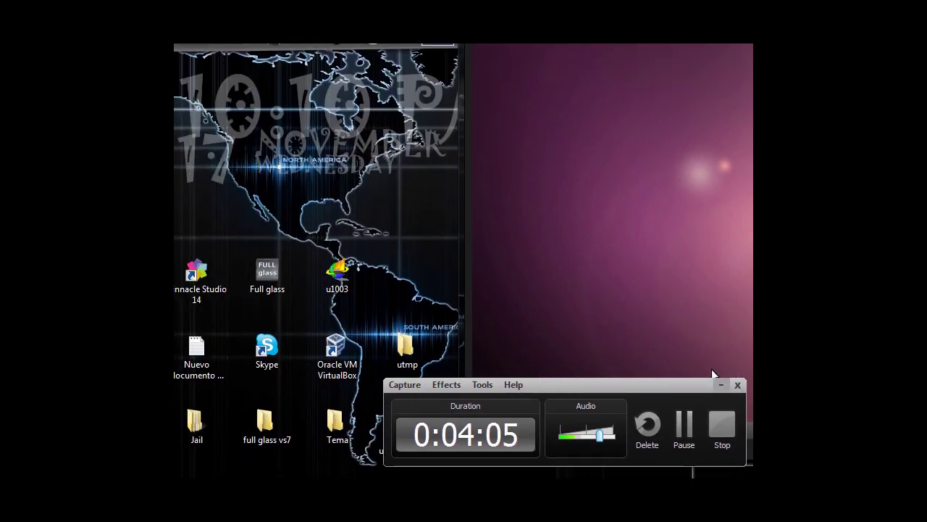
left_click(716, 384)
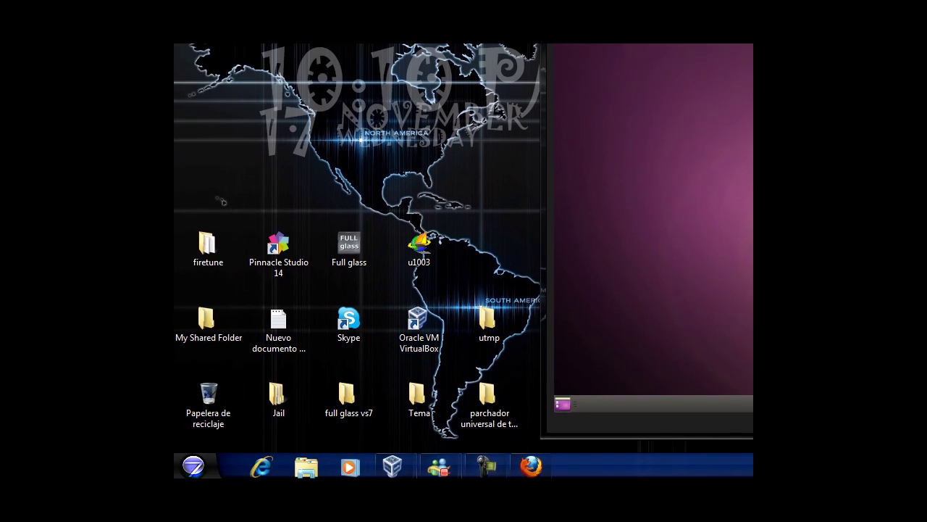
left_click(192, 465)
left_click(192, 466)
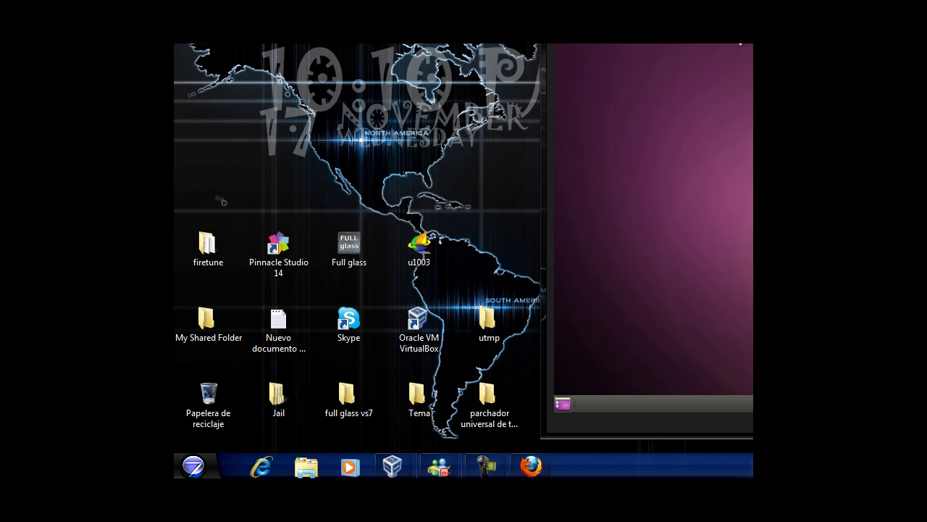